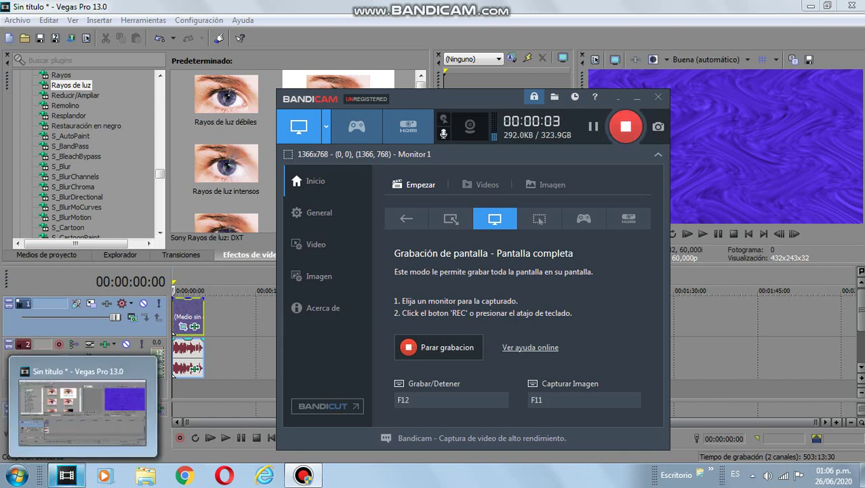
# Minimize Bandicam to reveal the Vegas Pro project and move the playhead to 00:00:02:18
pyautogui.click(66, 476)
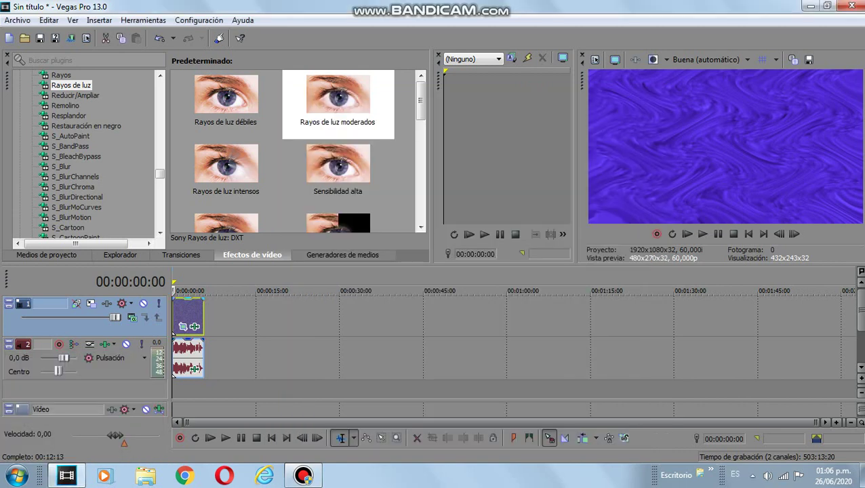
pyautogui.click(186, 290)
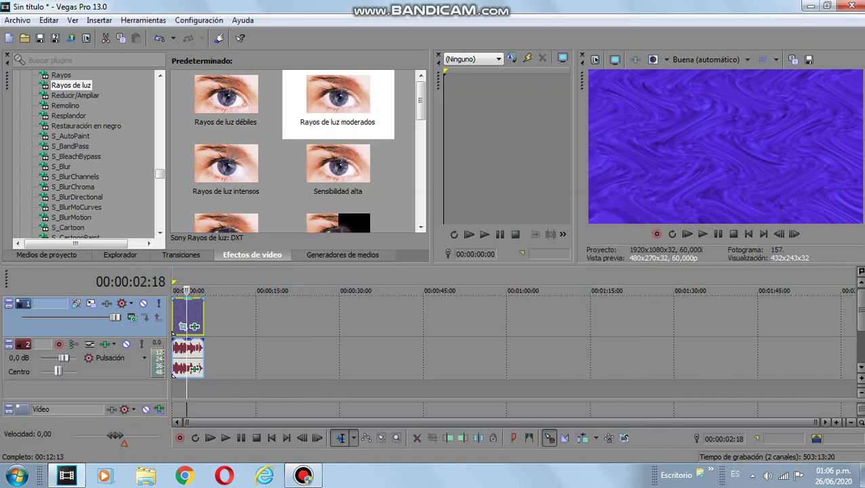
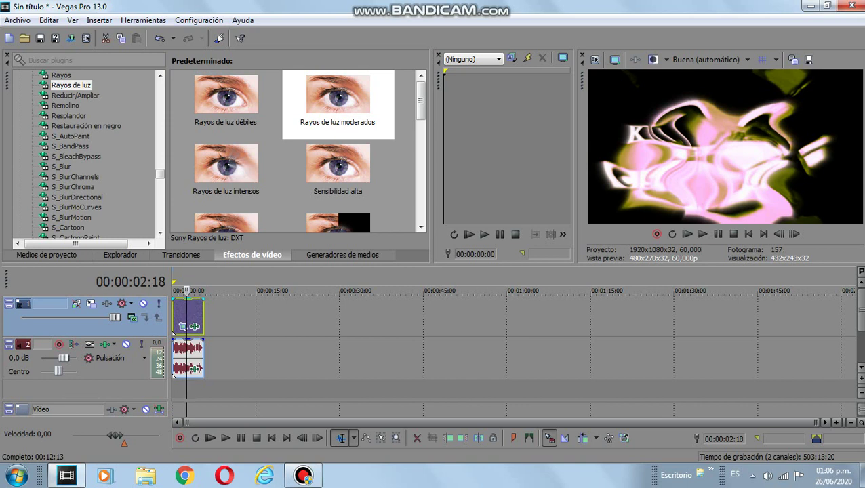
# Add Rayos de luz to the logo clip, review both Wave effects' keyframes, then view Mapa de gradientes
pyautogui.moveTo(194, 326); pyautogui.dragTo(195, 326)
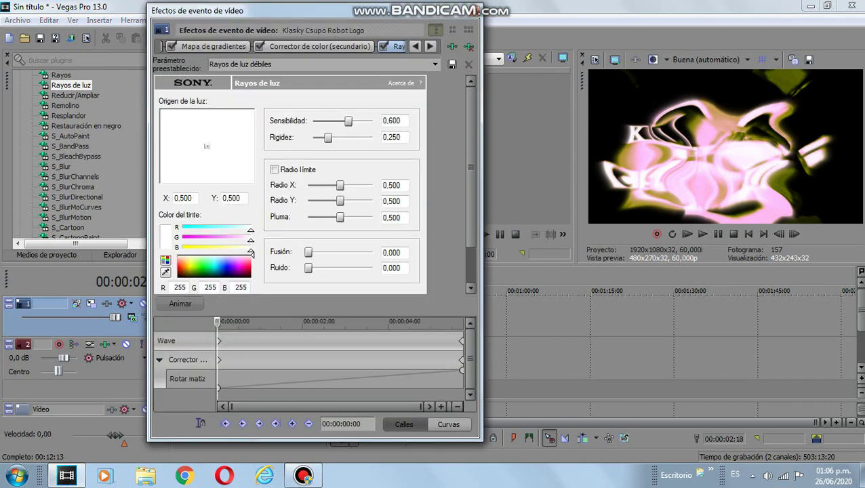
pyautogui.click(415, 47)
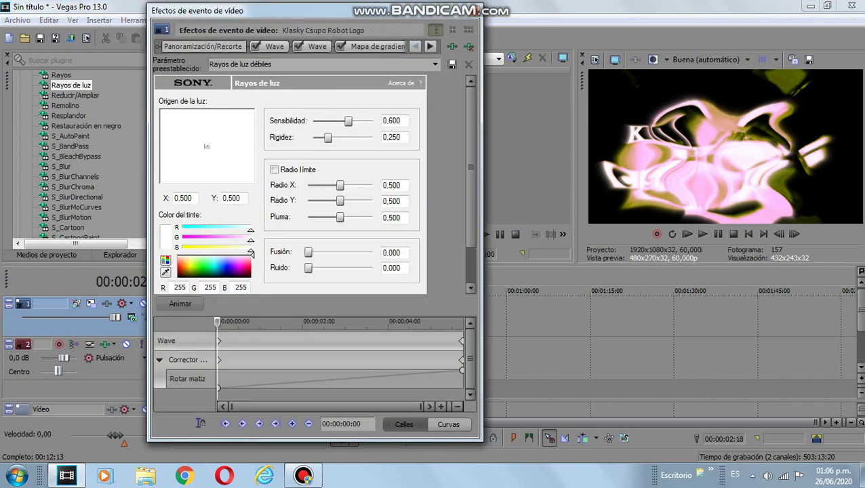
pyautogui.click(273, 47)
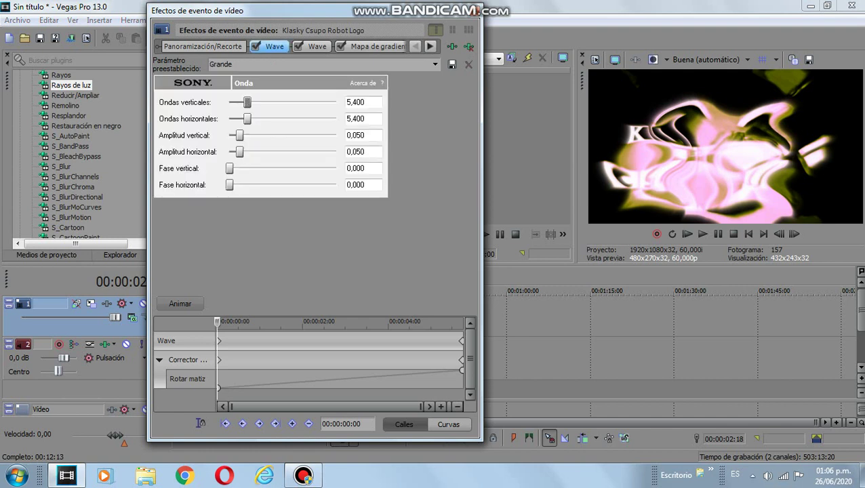
pyautogui.click(316, 46)
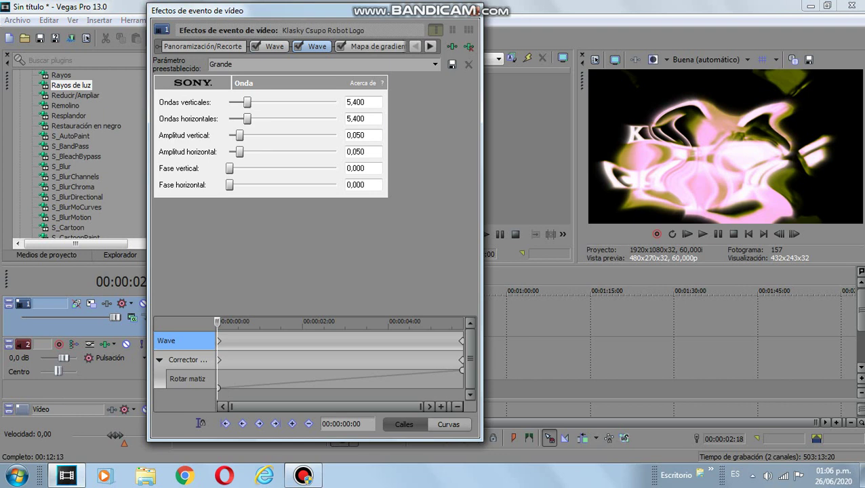
pyautogui.moveTo(217, 359); pyautogui.dragTo(216, 360)
pyautogui.moveTo(217, 321)
pyautogui.mouseDown()
pyautogui.moveTo(461, 321)
pyautogui.moveTo(218, 322)
pyautogui.mouseUp()
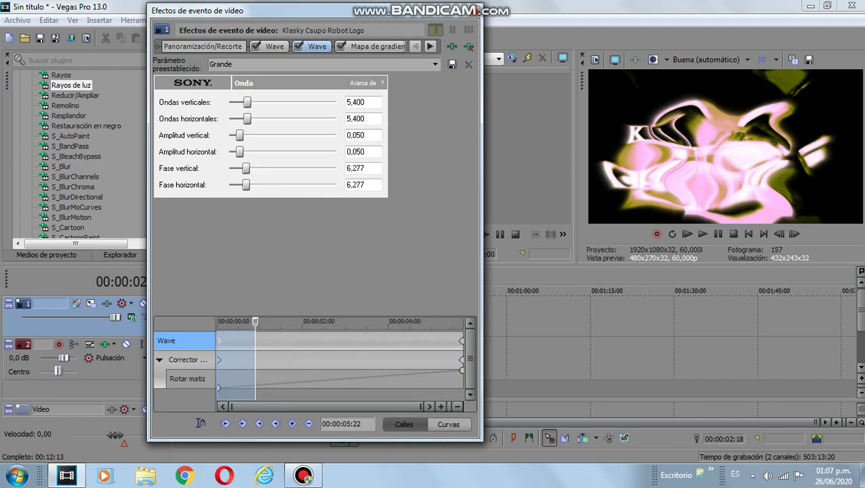
pyautogui.click(378, 46)
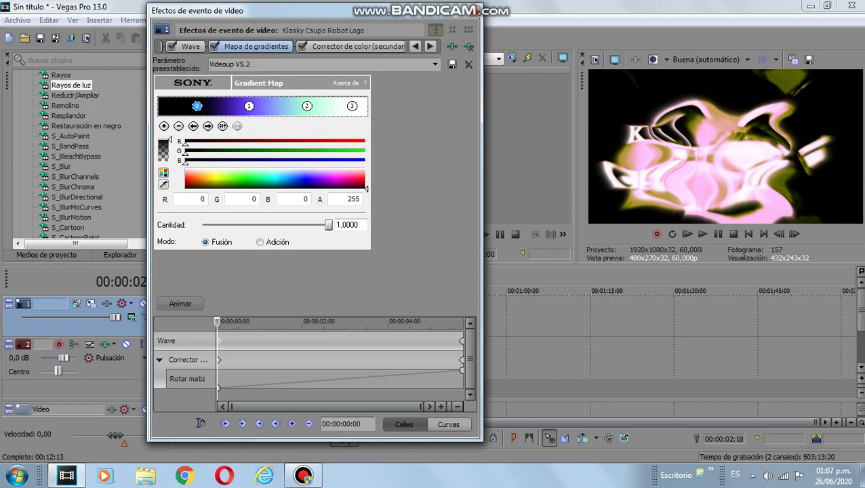
# Inspect the colours of gradient stops 1, 2 and 3, then view Corrector de color (secundario)
pyautogui.click(249, 106)
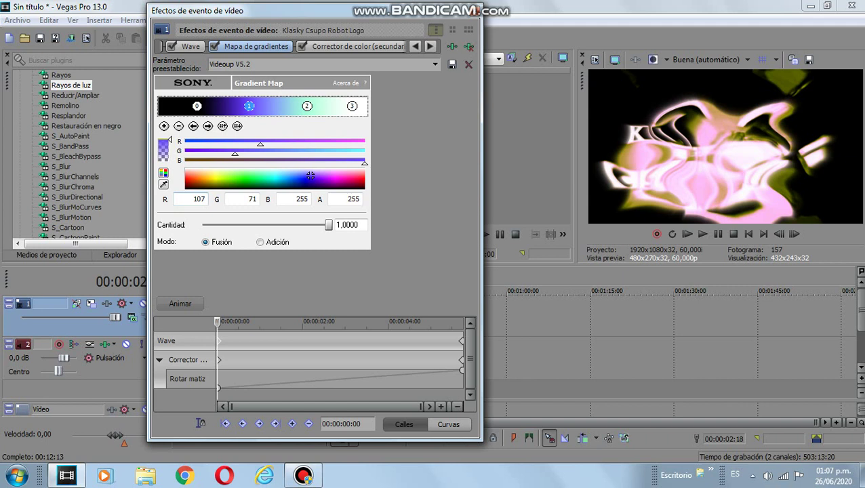
pyautogui.click(307, 106)
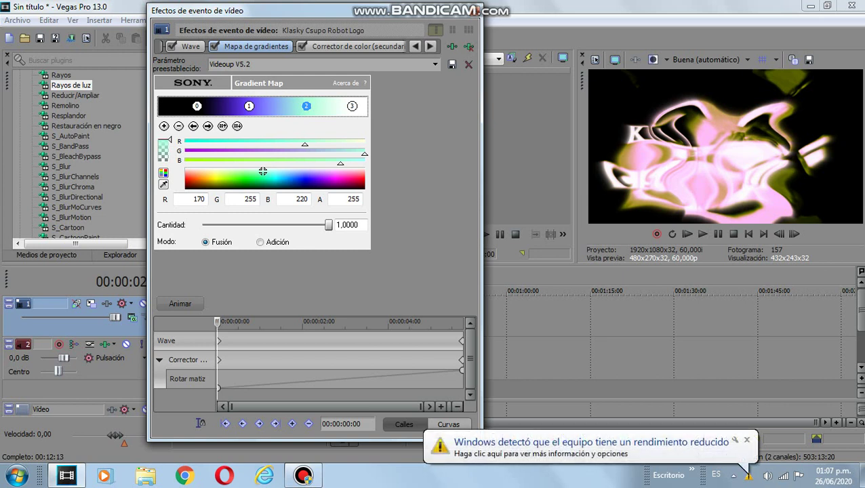
pyautogui.click(352, 105)
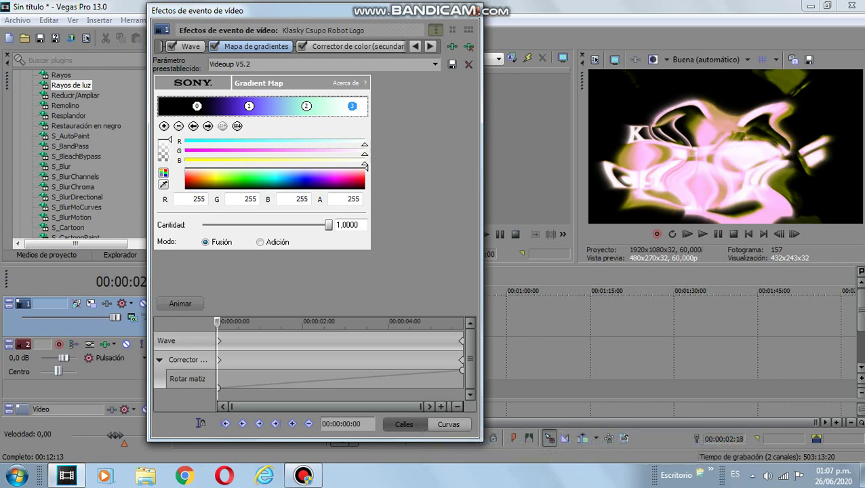
pyautogui.click(349, 46)
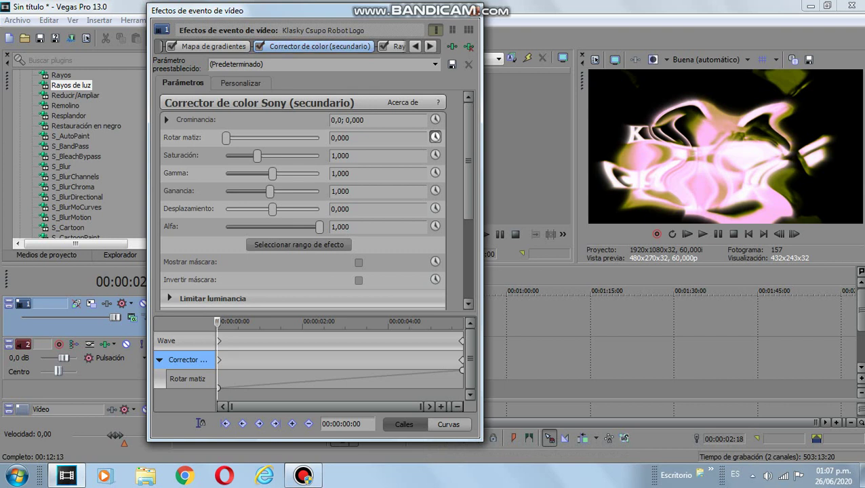
# Set Rotar matiz to 360 on the end keyframe, review Rayos de luz, and close the effects window
pyautogui.press('End')
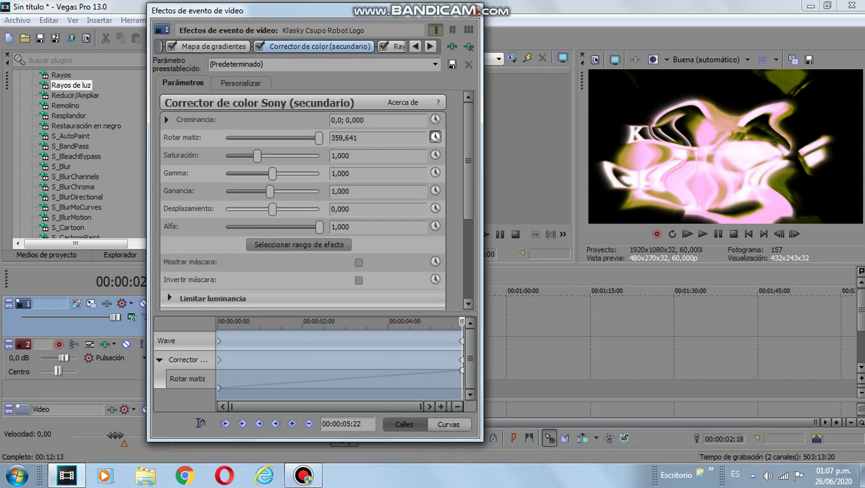
pyautogui.click(319, 138)
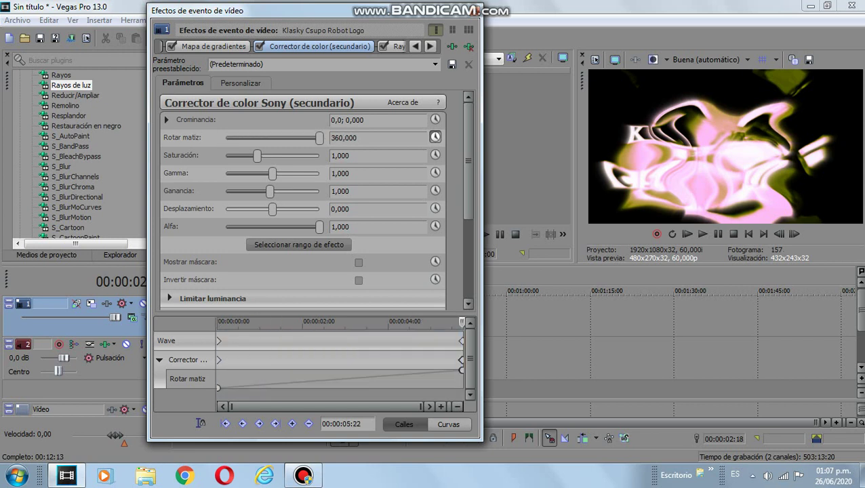
pyautogui.click(430, 46)
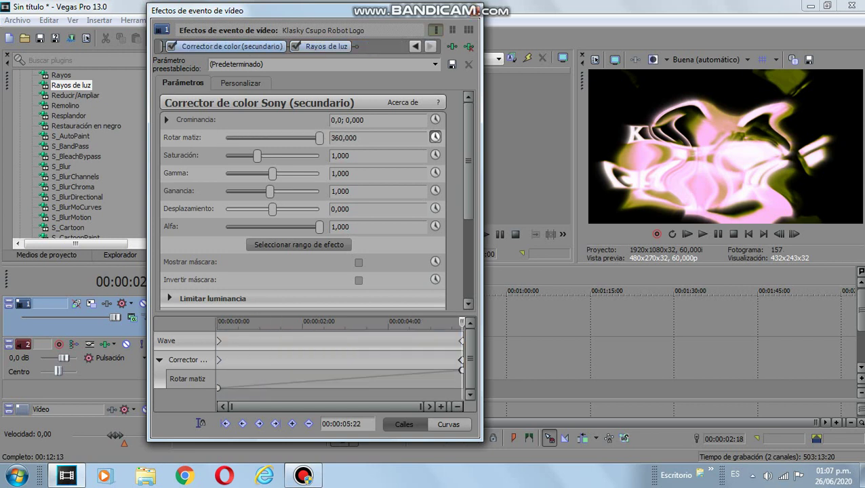
pyautogui.click(326, 46)
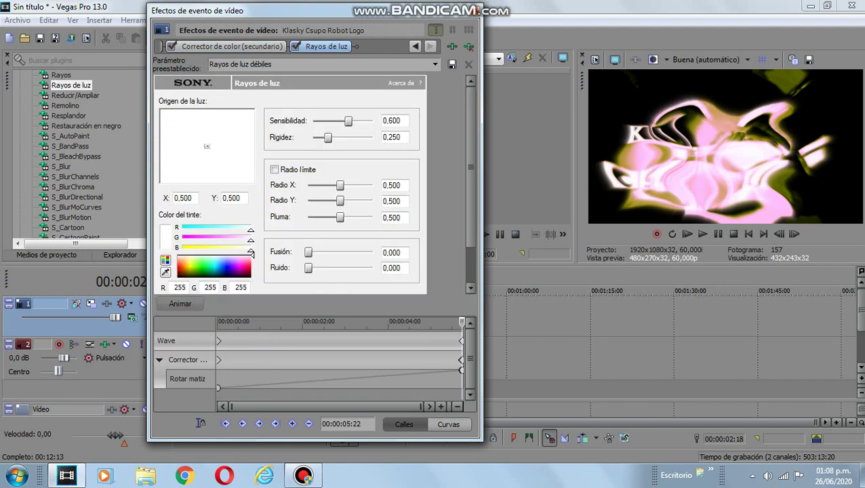
pyautogui.click(474, 11)
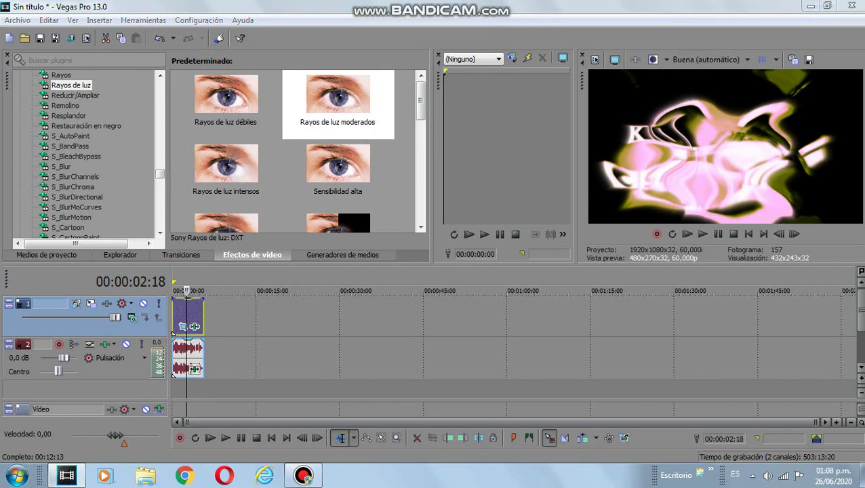
# Open the audio event's 4ormulator effect and turn its Effect Selector knob to 9
pyautogui.click(194, 326)
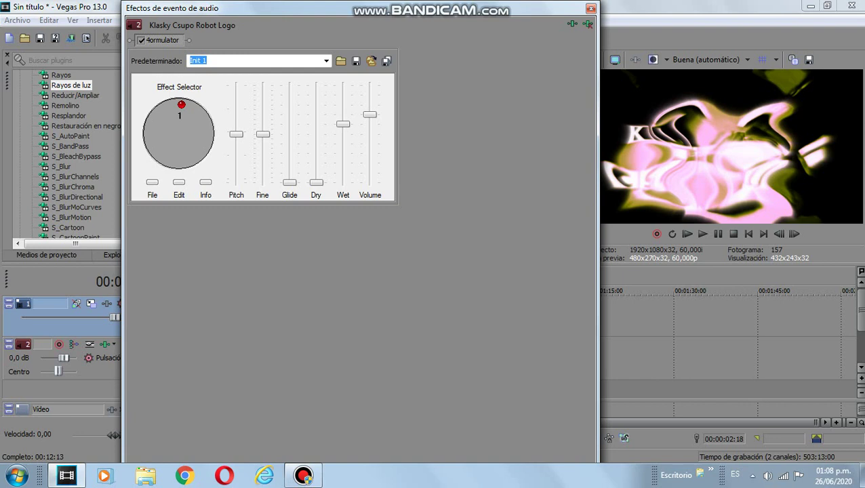
pyautogui.moveTo(181, 105); pyautogui.dragTo(207, 136)
# Open the full 4ORMULATOR editor, load effect 9, and light five more upper-row note keys
pyautogui.click(178, 181)
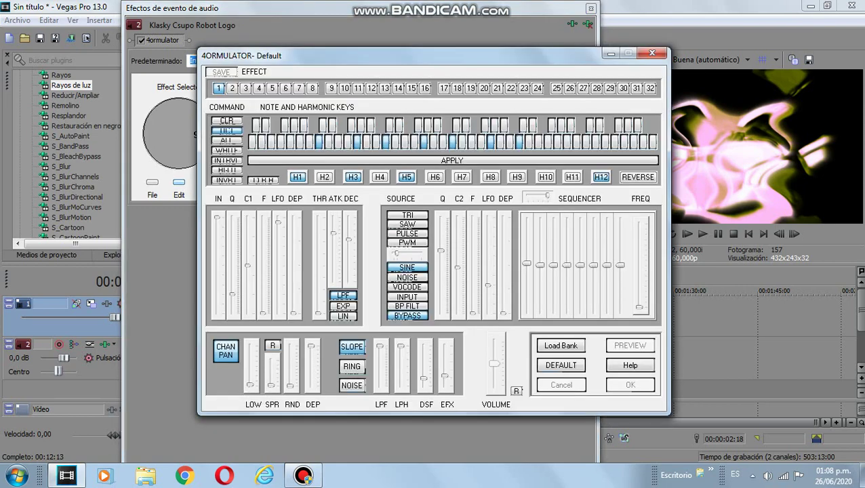
pyautogui.click(330, 88)
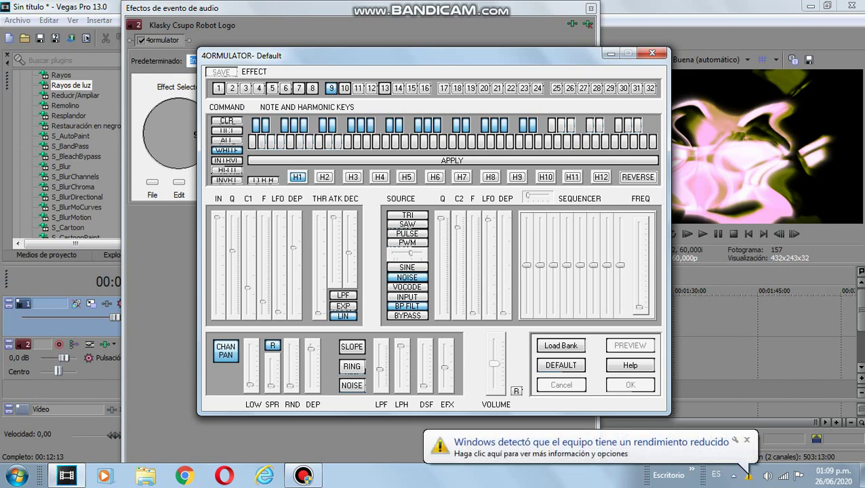
pyautogui.click(559, 125)
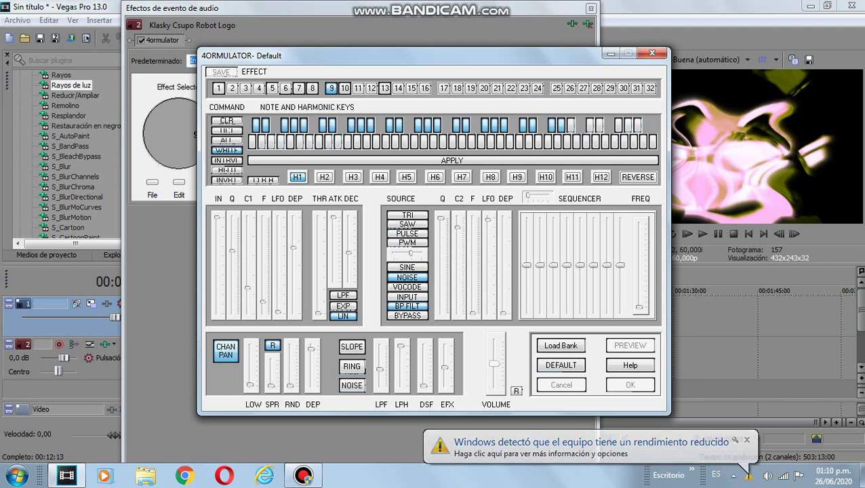
pyautogui.click(569, 125)
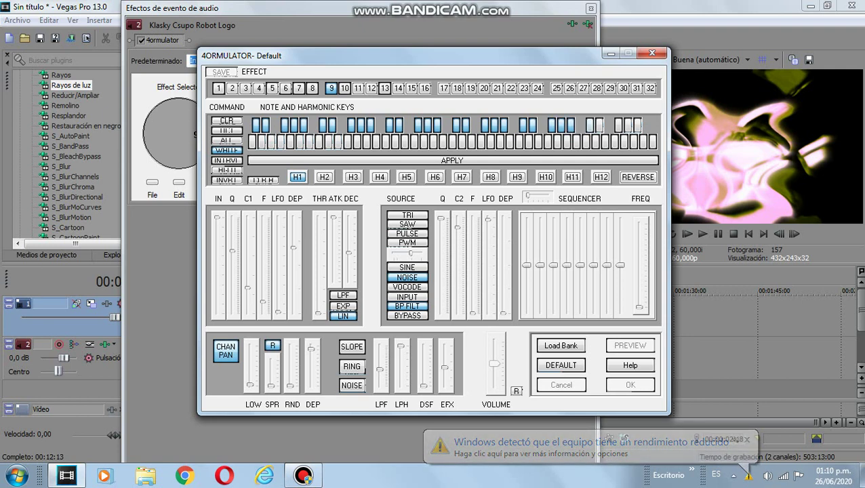
pyautogui.click(595, 124)
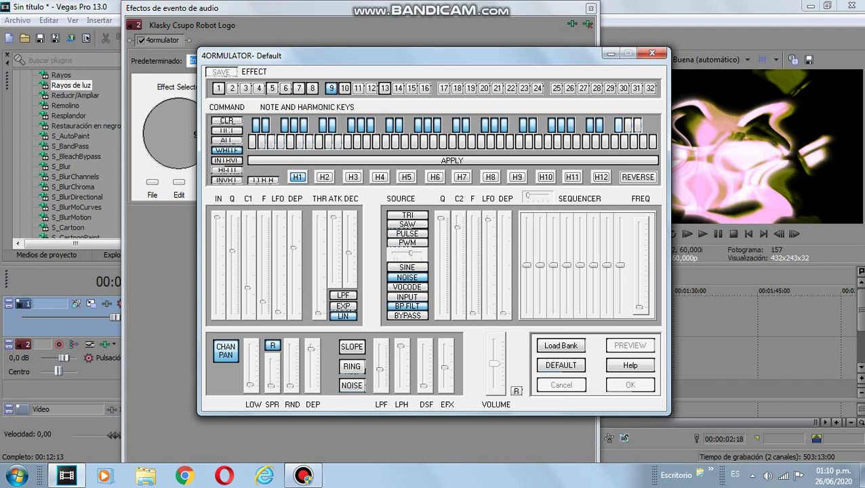
pyautogui.click(617, 125)
pyautogui.click(638, 125)
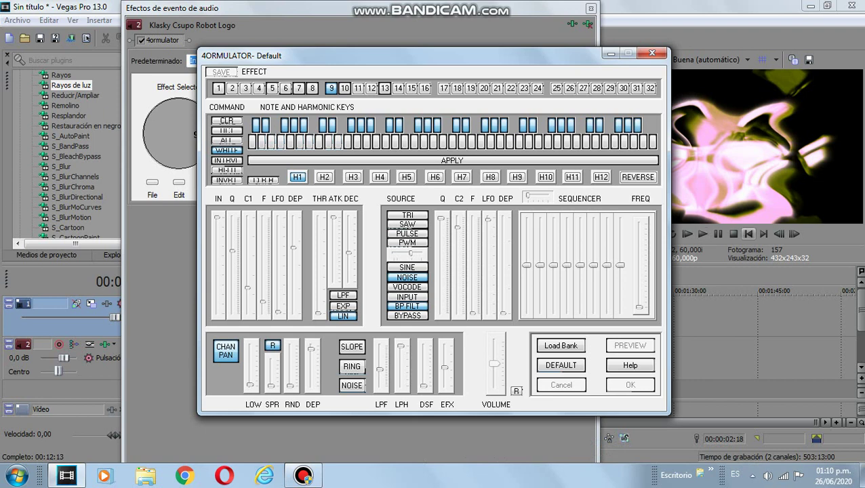
# Preview the project from its start, then stop playback
pyautogui.click(749, 234)
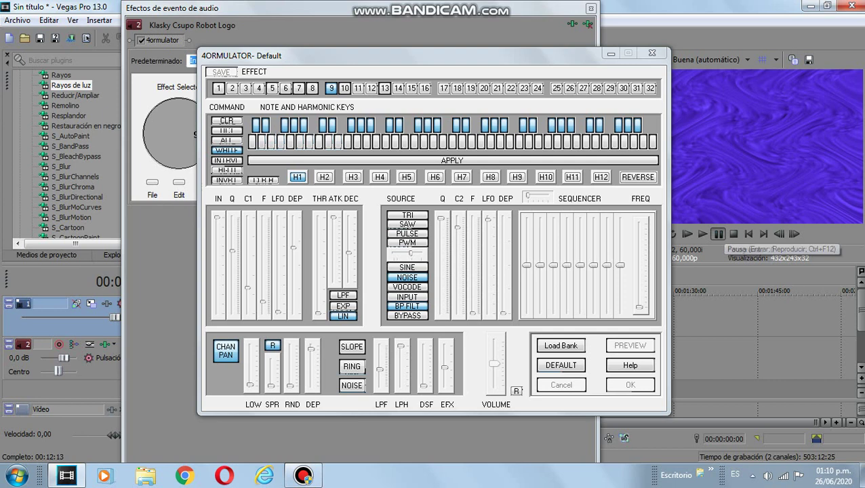
pyautogui.click(702, 234)
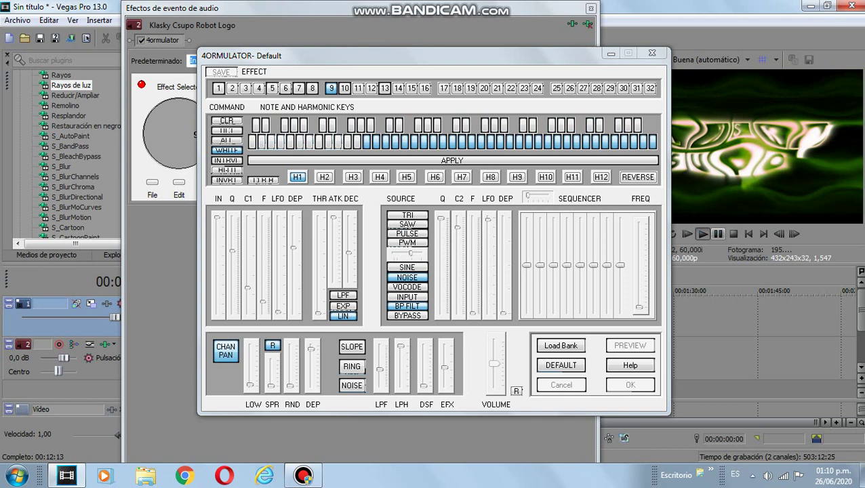
pyautogui.press('space')
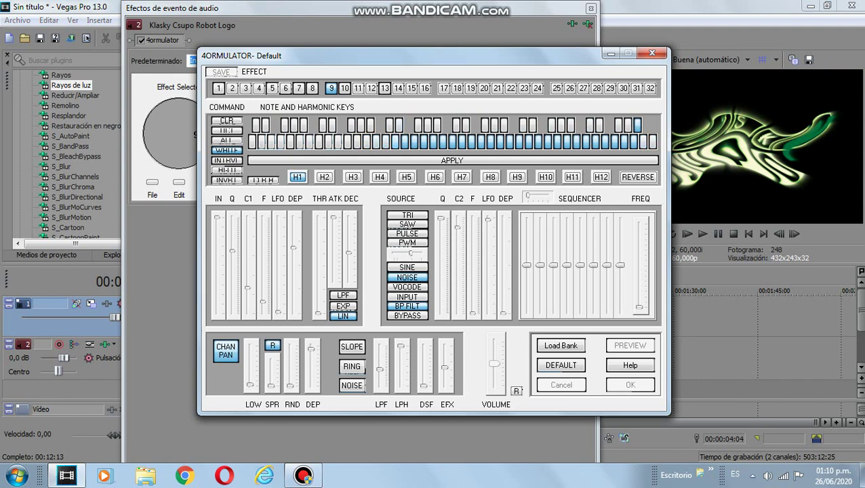
# Turn off four note keys in the 4ormulator's lower keyboard row
pyautogui.click(396, 141)
pyautogui.click(414, 141)
pyautogui.click(422, 141)
pyautogui.click(432, 141)
# Deselect the remaining lit white keys along the lower keyboard row, from low to high
pyautogui.click(442, 141)
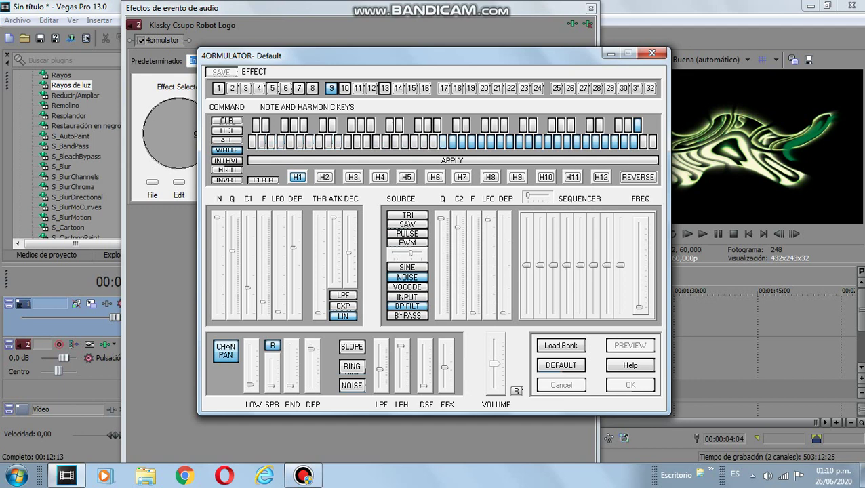
pyautogui.click(451, 141)
pyautogui.click(461, 141)
pyautogui.click(470, 141)
pyautogui.click(480, 141)
pyautogui.click(489, 141)
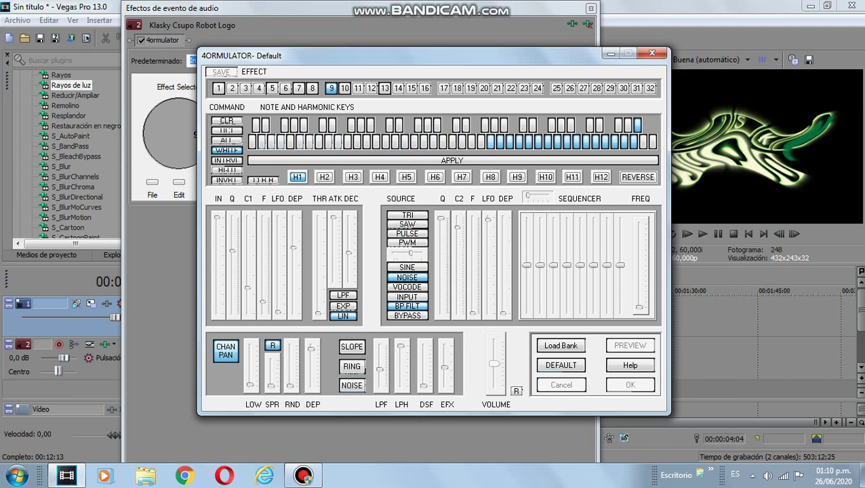
pyautogui.click(499, 141)
pyautogui.click(518, 141)
pyautogui.click(528, 141)
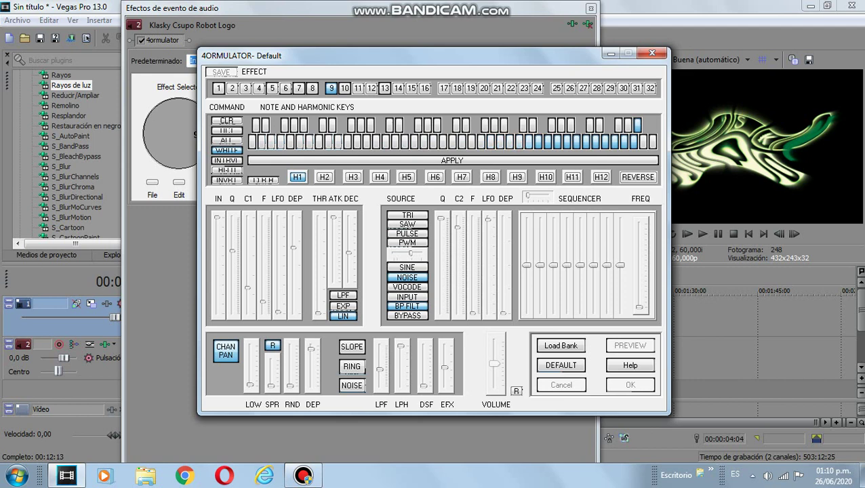
pyautogui.click(546, 141)
pyautogui.click(555, 141)
pyautogui.click(575, 141)
pyautogui.click(565, 141)
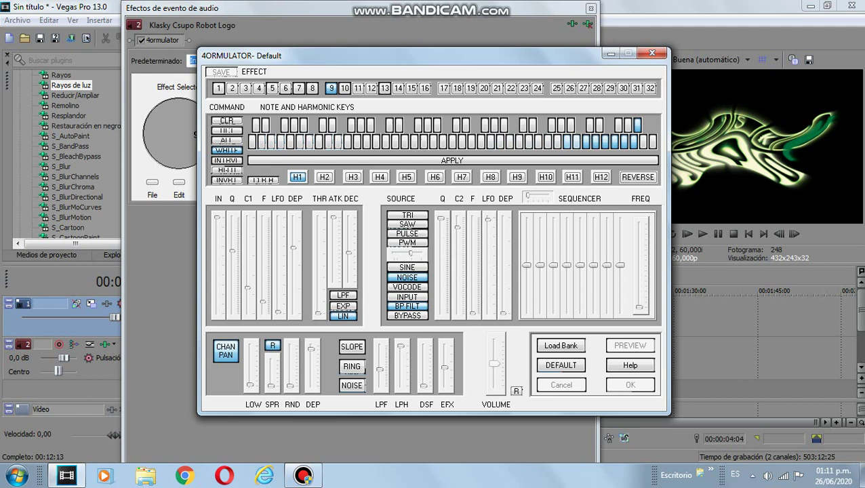
pyautogui.click(585, 141)
pyautogui.click(594, 141)
pyautogui.click(604, 141)
pyautogui.click(622, 141)
pyautogui.click(632, 141)
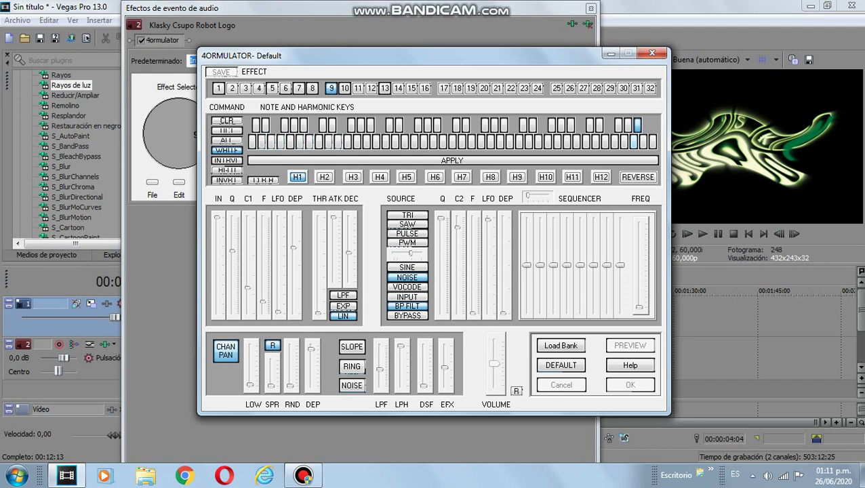
# Enable every sharp key across the upper keyboard row, then start the clip preview
pyautogui.click(255, 125)
pyautogui.click(264, 125)
pyautogui.click(284, 125)
pyautogui.click(294, 124)
pyautogui.click(303, 124)
pyautogui.click(322, 125)
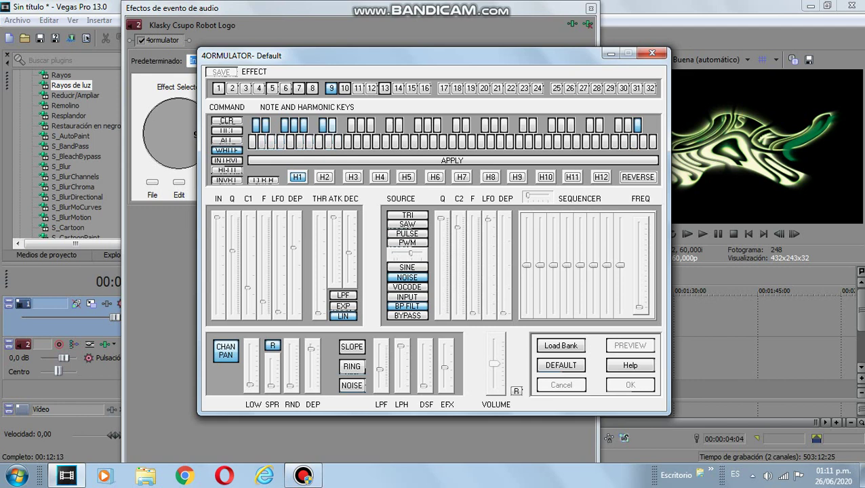
pyautogui.click(332, 124)
pyautogui.click(351, 125)
pyautogui.click(369, 125)
pyautogui.click(388, 125)
pyautogui.click(399, 124)
pyautogui.click(418, 125)
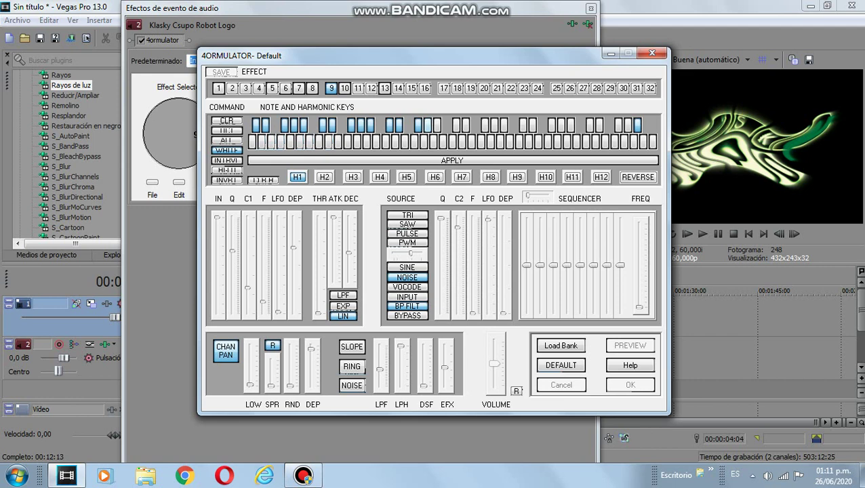
pyautogui.click(427, 125)
pyautogui.click(436, 125)
pyautogui.click(456, 125)
pyautogui.click(465, 124)
pyautogui.click(484, 125)
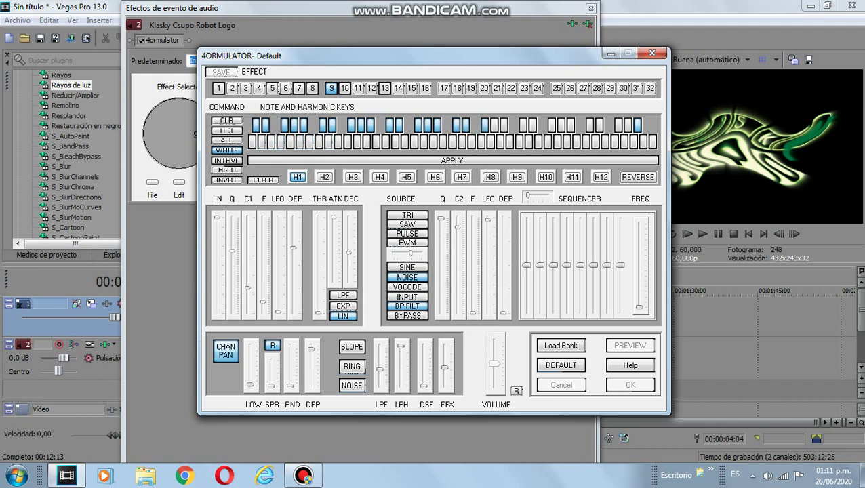
pyautogui.click(494, 125)
pyautogui.click(503, 125)
pyautogui.click(522, 125)
pyautogui.click(532, 124)
pyautogui.click(549, 125)
pyautogui.click(560, 125)
pyautogui.click(569, 125)
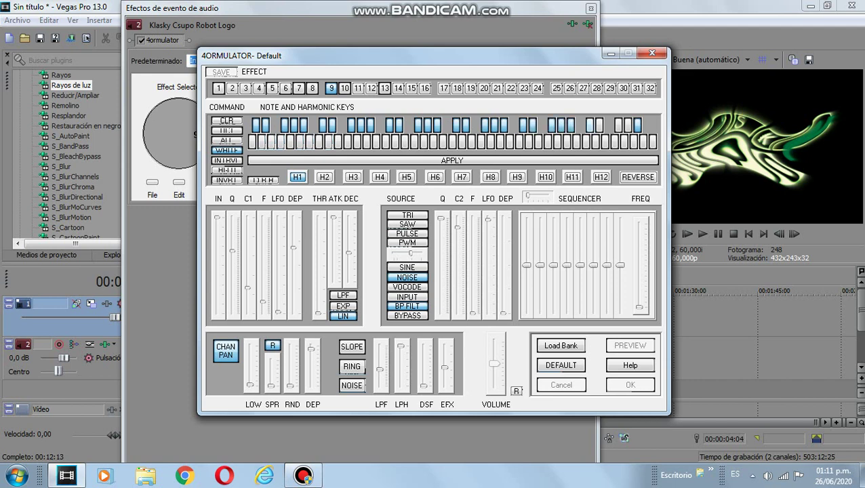
pyautogui.click(587, 124)
pyautogui.click(616, 125)
pyautogui.click(627, 125)
pyautogui.click(702, 234)
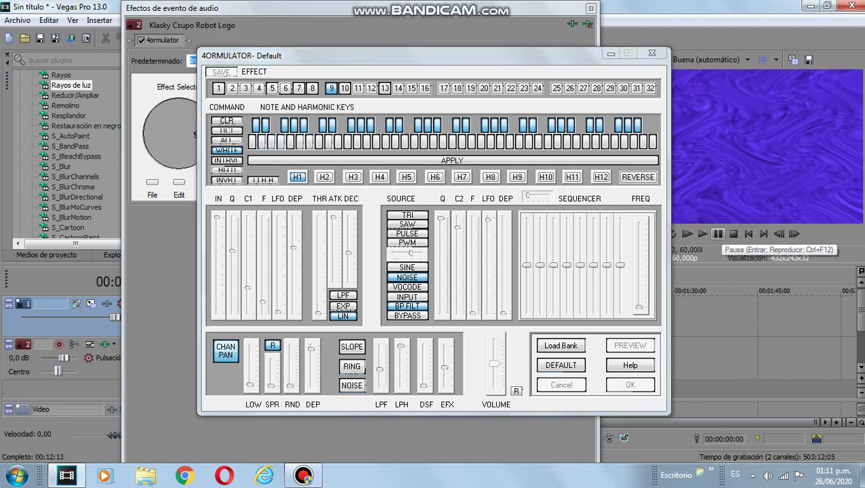
pyautogui.click(716, 234)
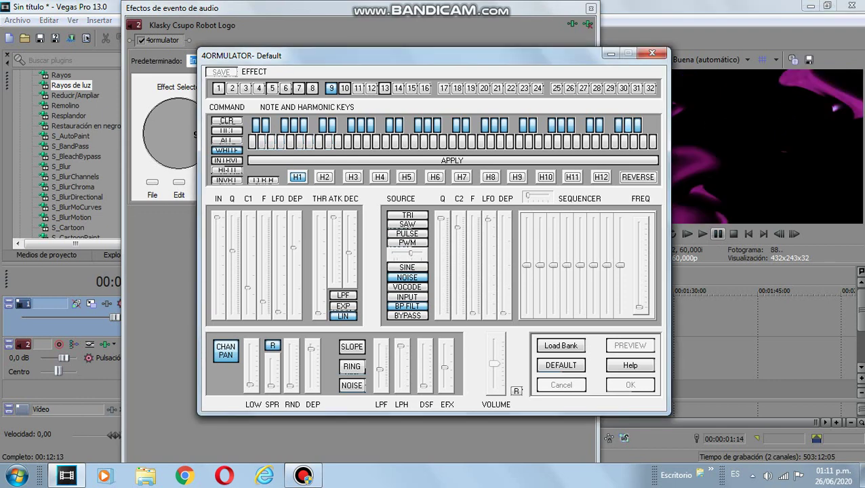
pyautogui.click(716, 233)
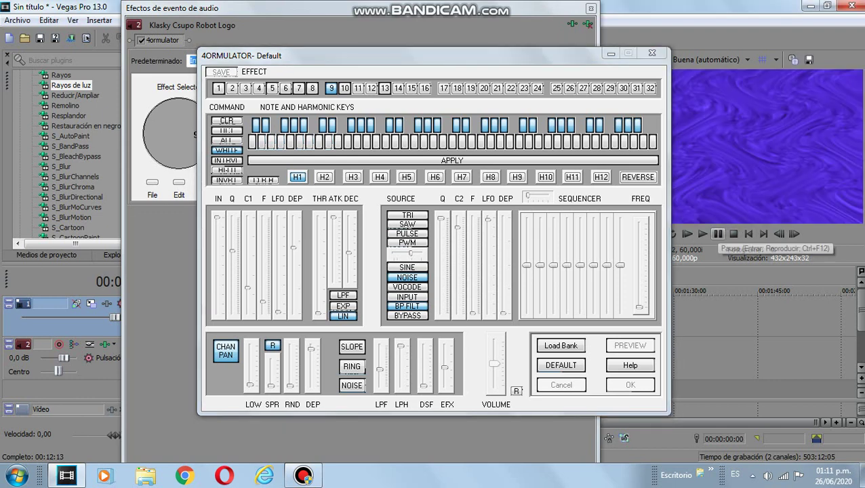
pyautogui.click(702, 233)
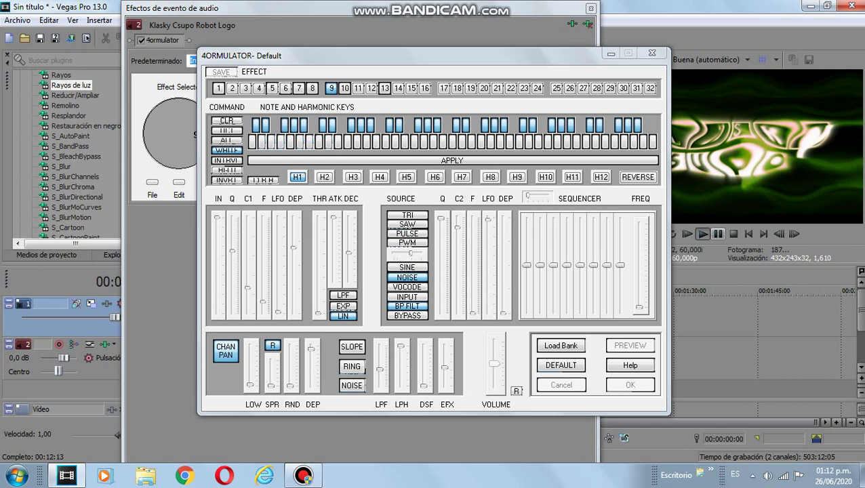
pyautogui.click(734, 234)
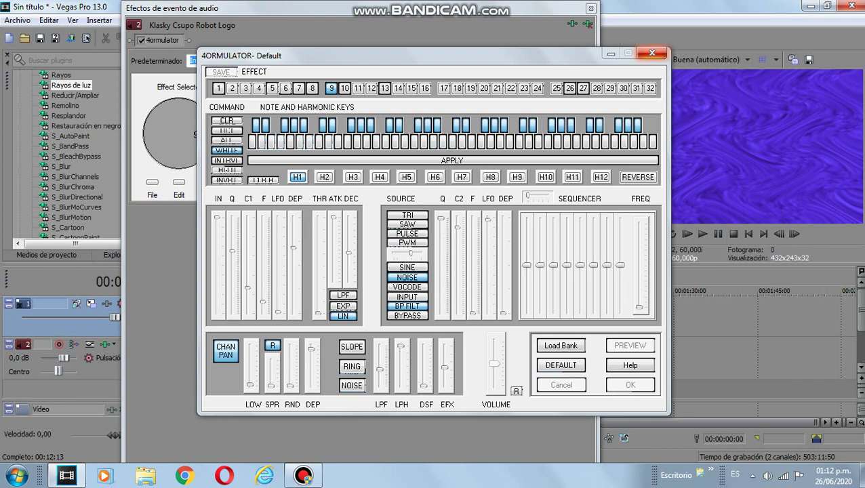
# Close the 4ORMULATOR window and Audio Event FX, then place the cursor at 00:00:02:18
pyautogui.click(651, 53)
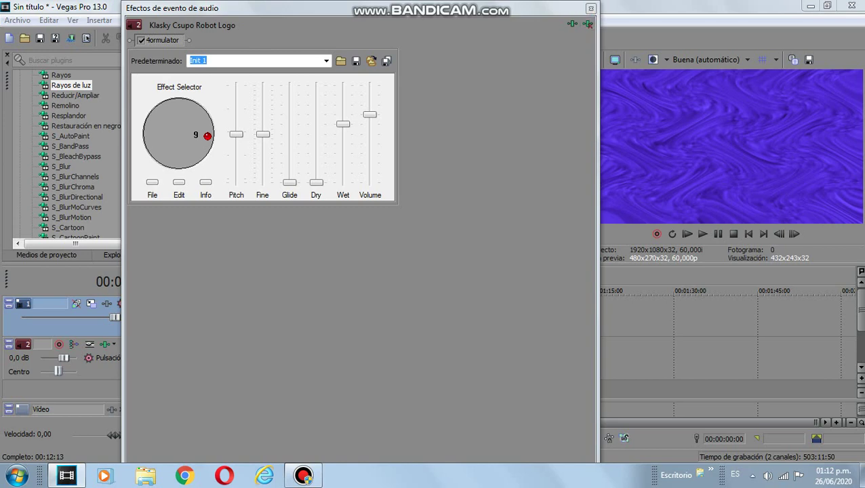
pyautogui.click(591, 8)
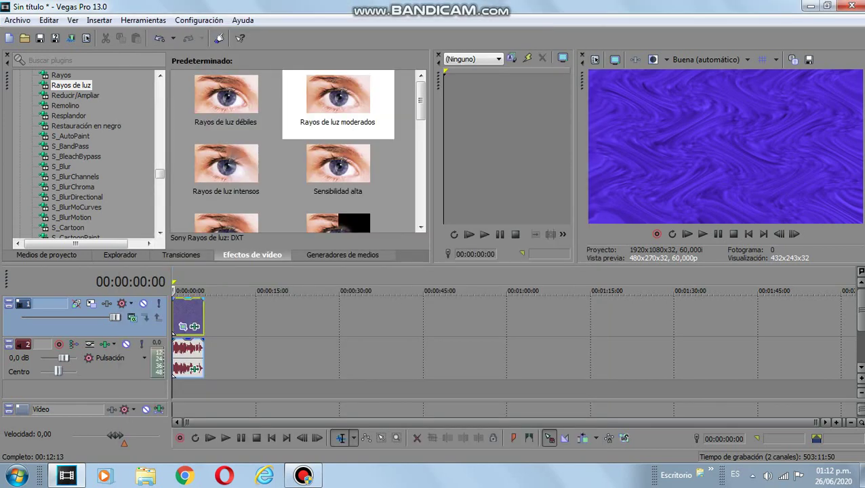
pyautogui.click(187, 290)
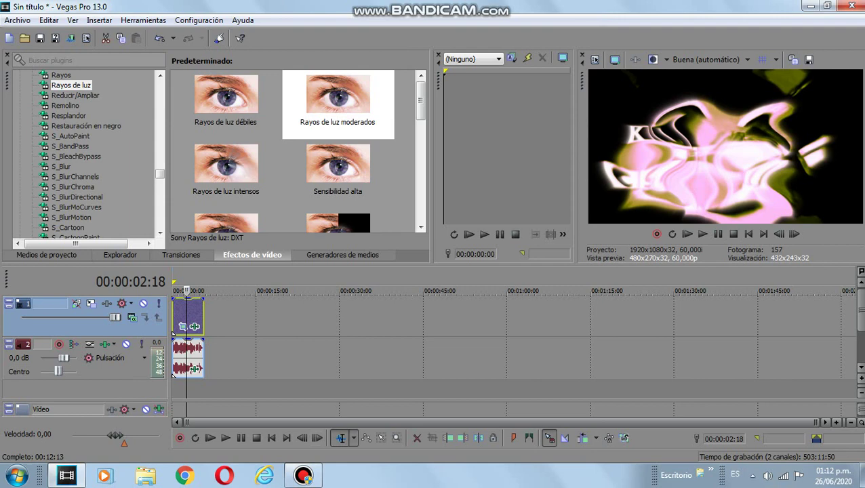
pyautogui.click(303, 476)
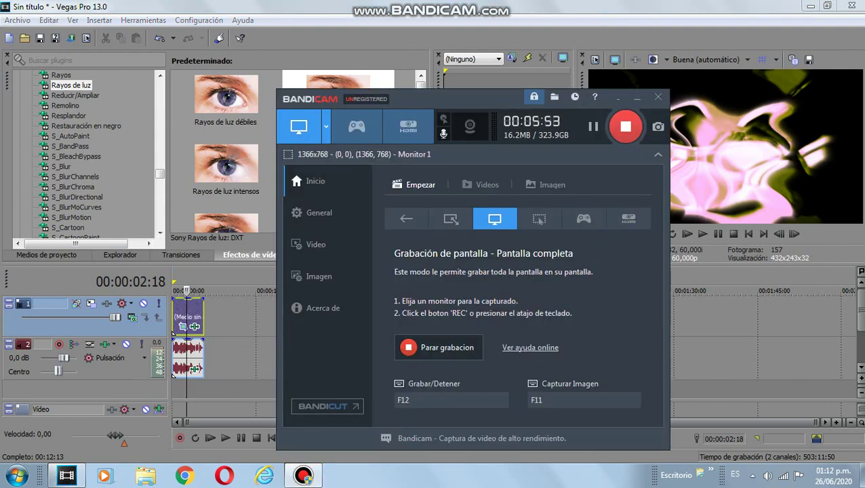